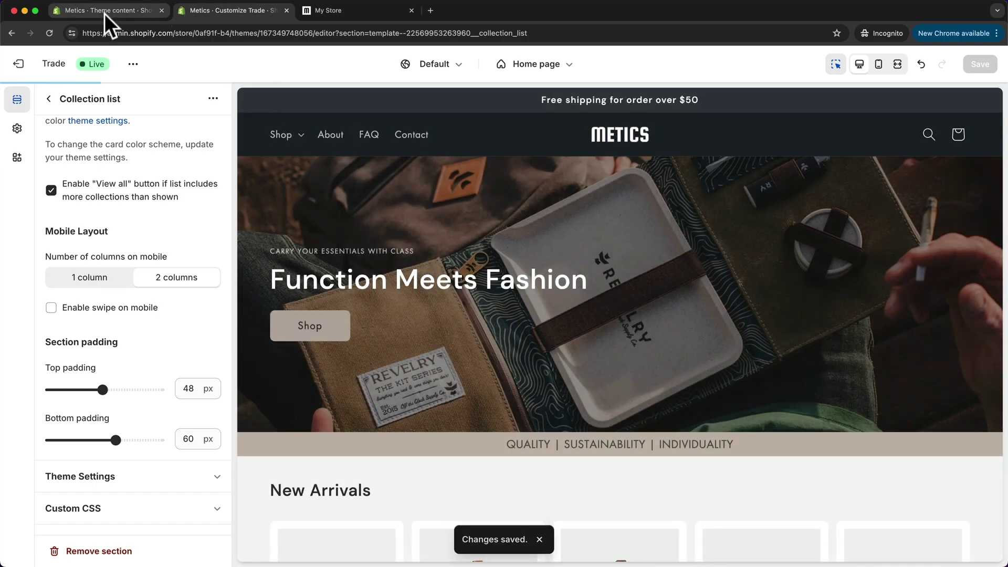
From the Theme content tab, go to Settings and open Shipping and delivery
{"action": "left_click", "coordinate": [105, 14]}
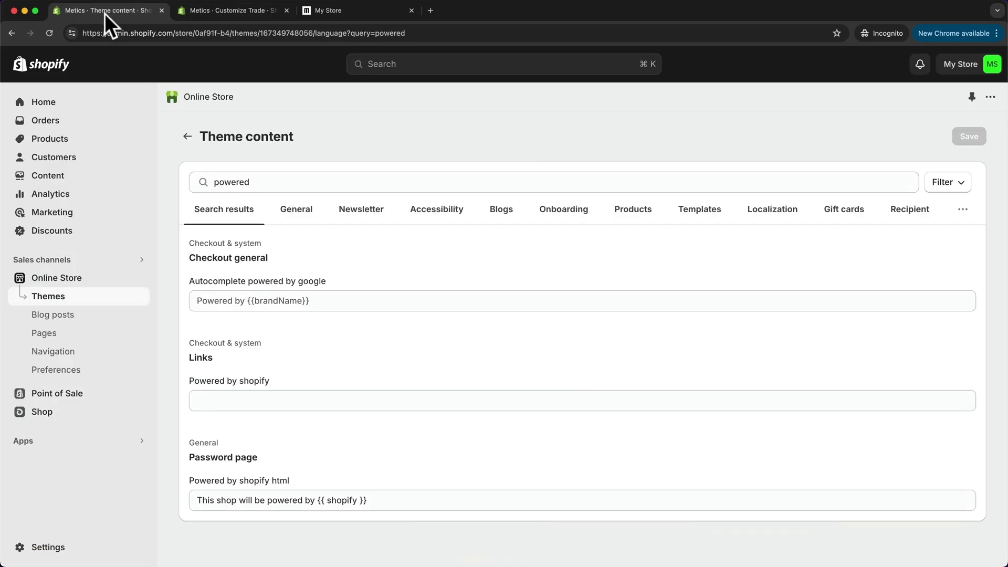
{"action": "left_click", "coordinate": [59, 548]}
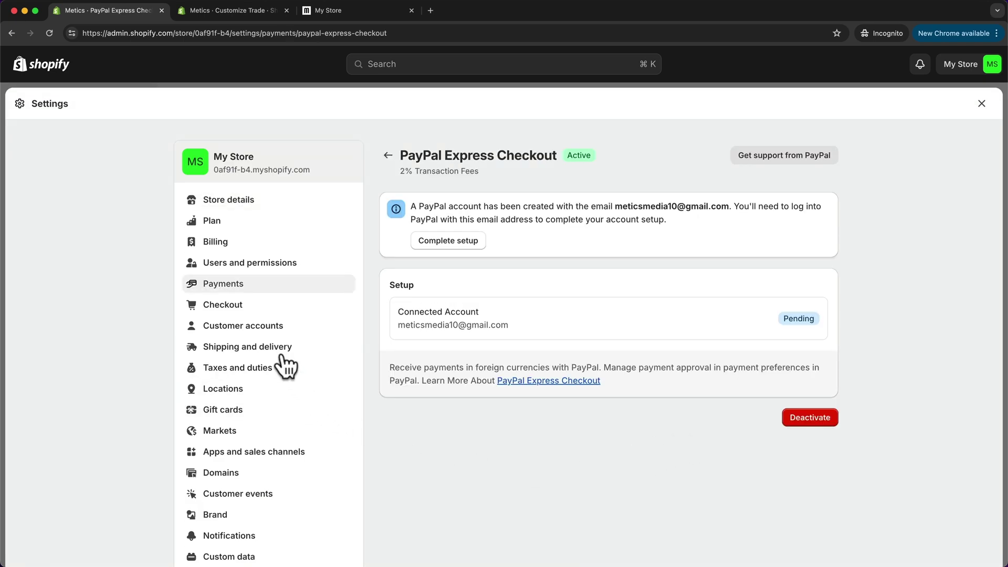
{"action": "left_click", "coordinate": [279, 348]}
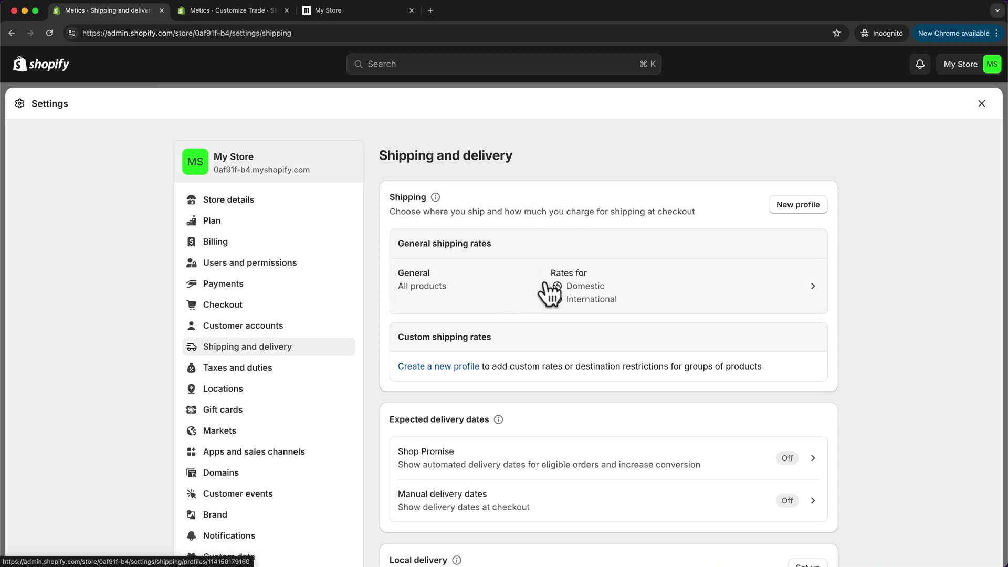
Open the General shipping profile and review its Domestic and International shipping zones
{"action": "left_click", "coordinate": [698, 285]}
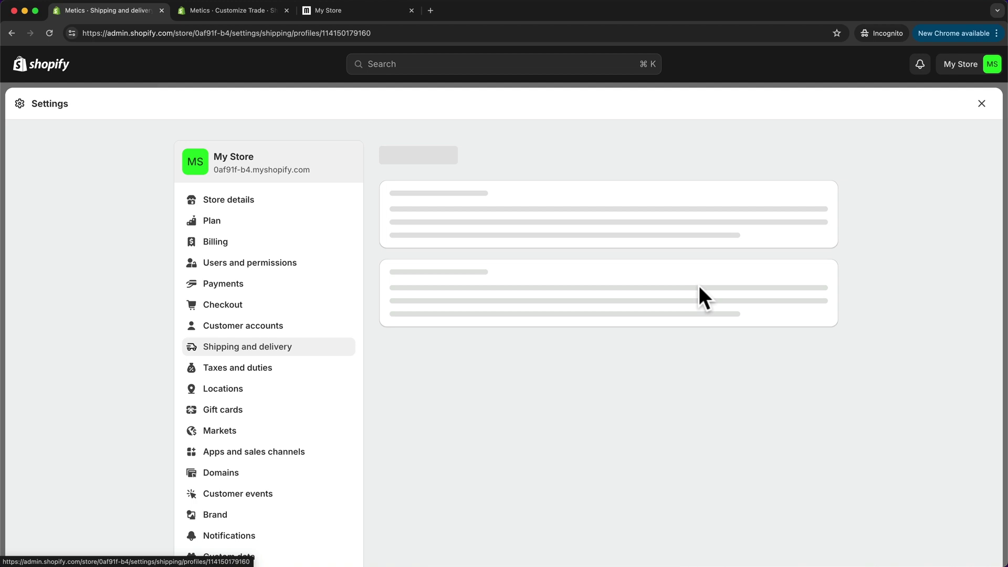
{"action": "scroll", "coordinate": [697, 285], "scroll_direction": "down", "scroll_amount": 1}
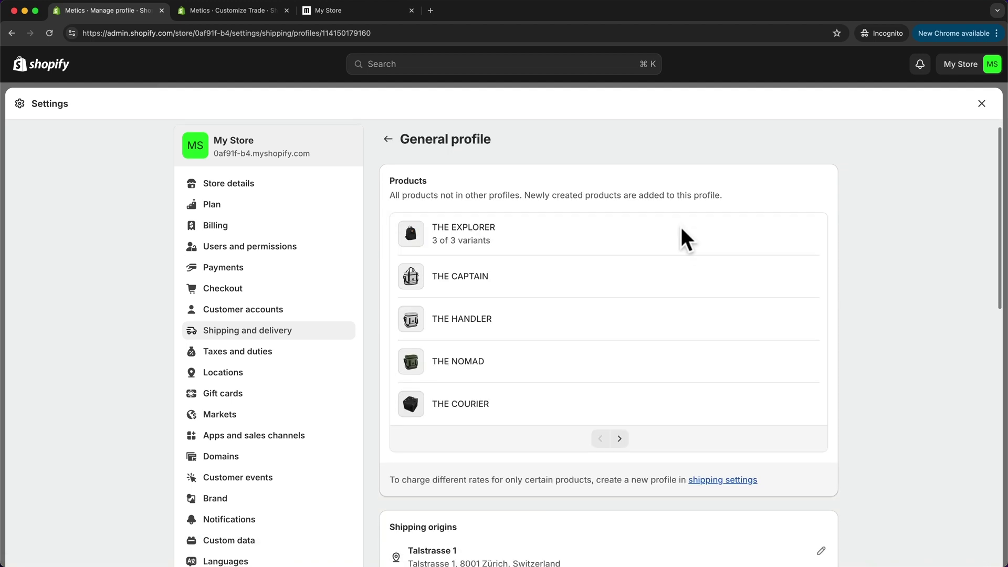
{"action": "scroll", "coordinate": [549, 263], "scroll_direction": "down", "scroll_amount": 6}
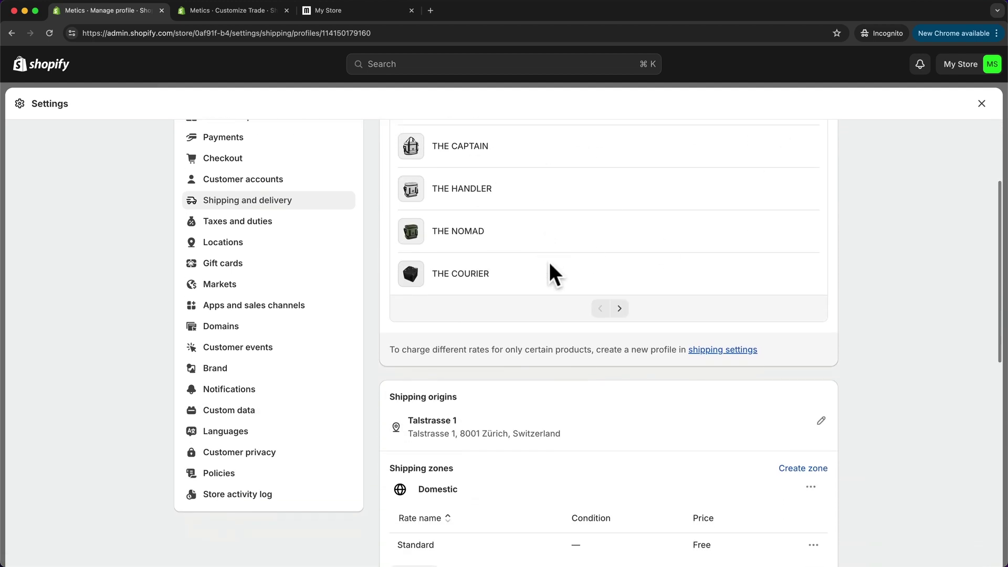
{"action": "scroll", "coordinate": [560, 286], "scroll_direction": "down", "scroll_amount": 2}
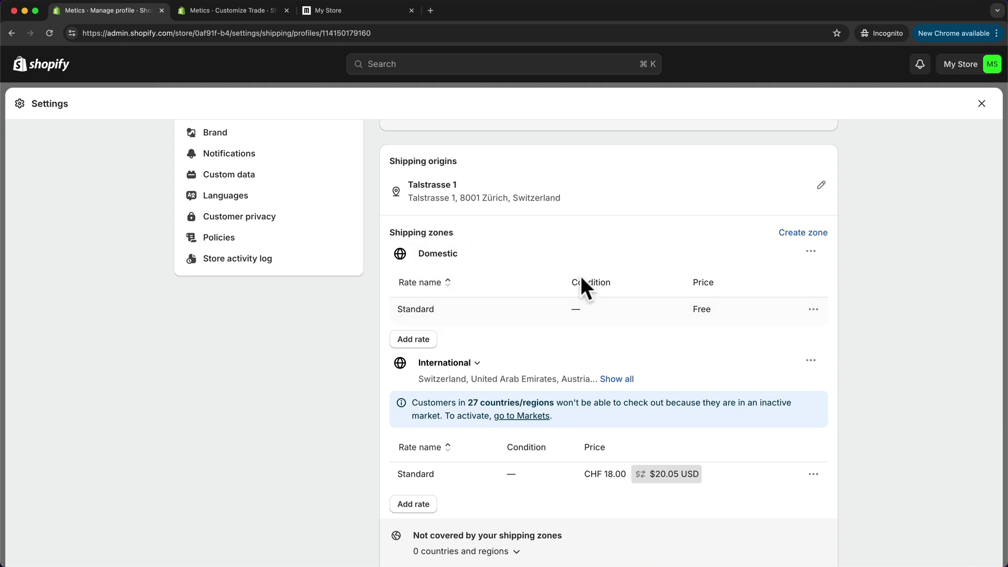
{"action": "scroll", "coordinate": [586, 291], "scroll_direction": "down", "scroll_amount": 2}
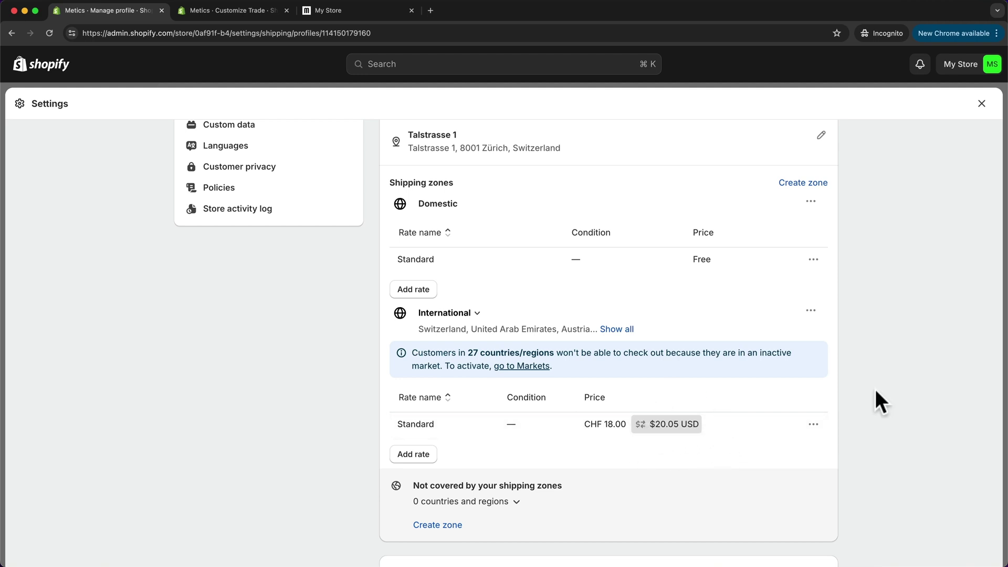
{"action": "scroll", "coordinate": [619, 236], "scroll_direction": "up", "scroll_amount": 1}
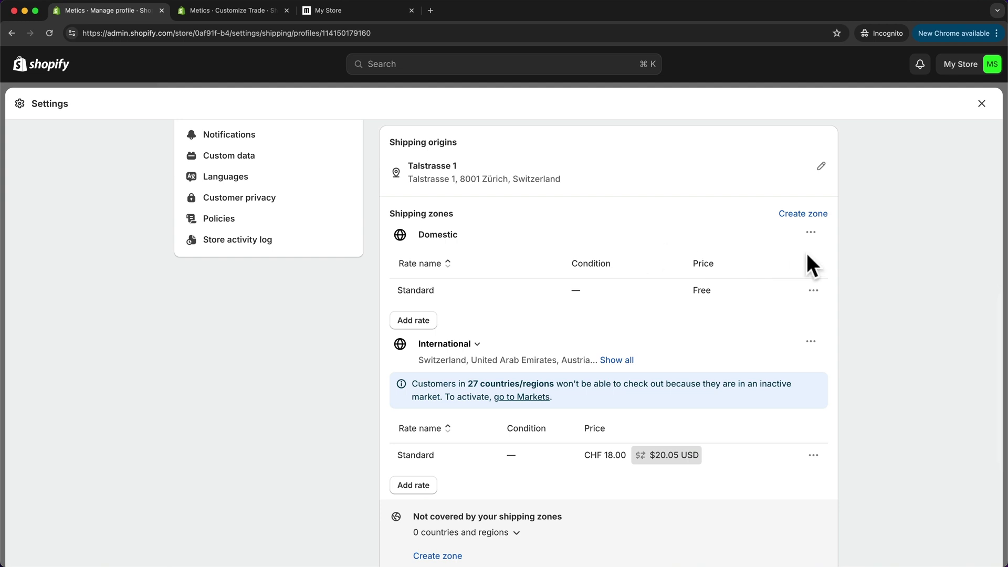
Delete the existing Domestic and International shipping zones
{"action": "left_click", "coordinate": [810, 232]}
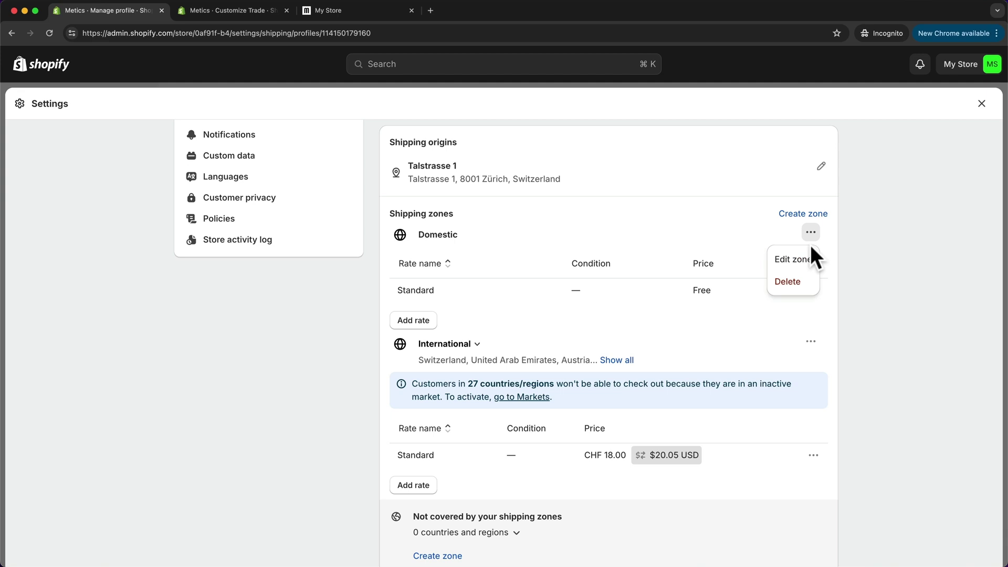
{"action": "left_click", "coordinate": [790, 282]}
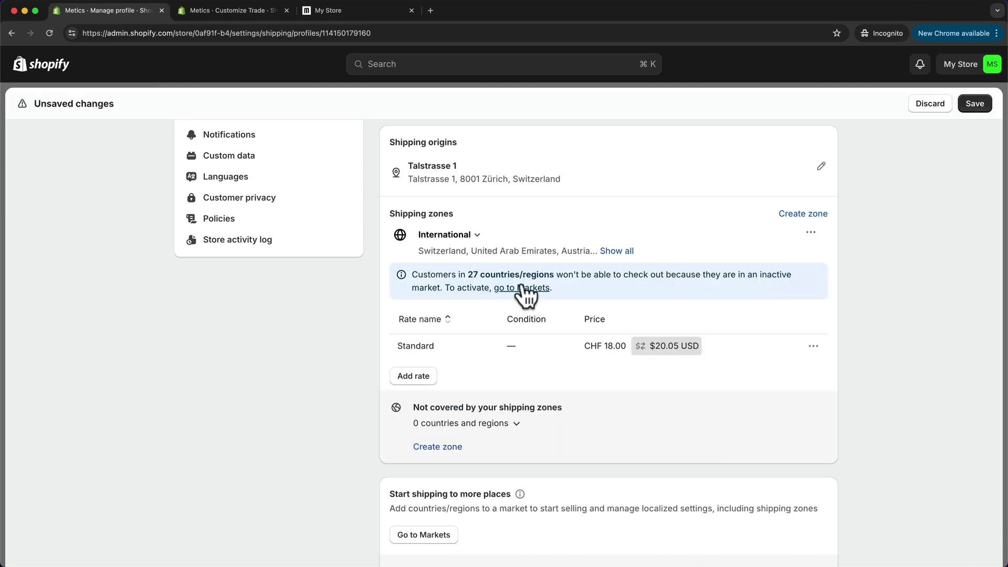
{"action": "left_click", "coordinate": [811, 232]}
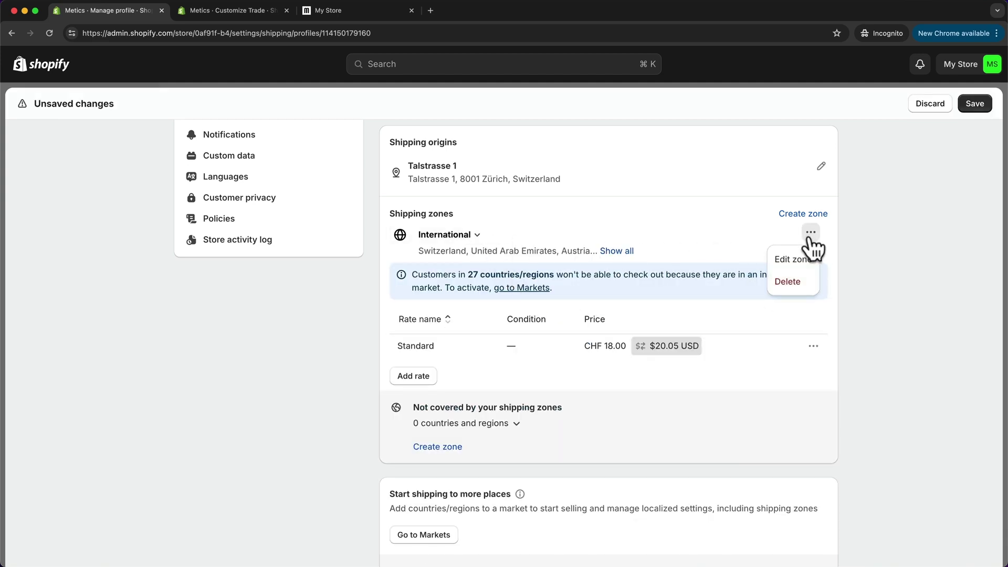
{"action": "left_click", "coordinate": [798, 286]}
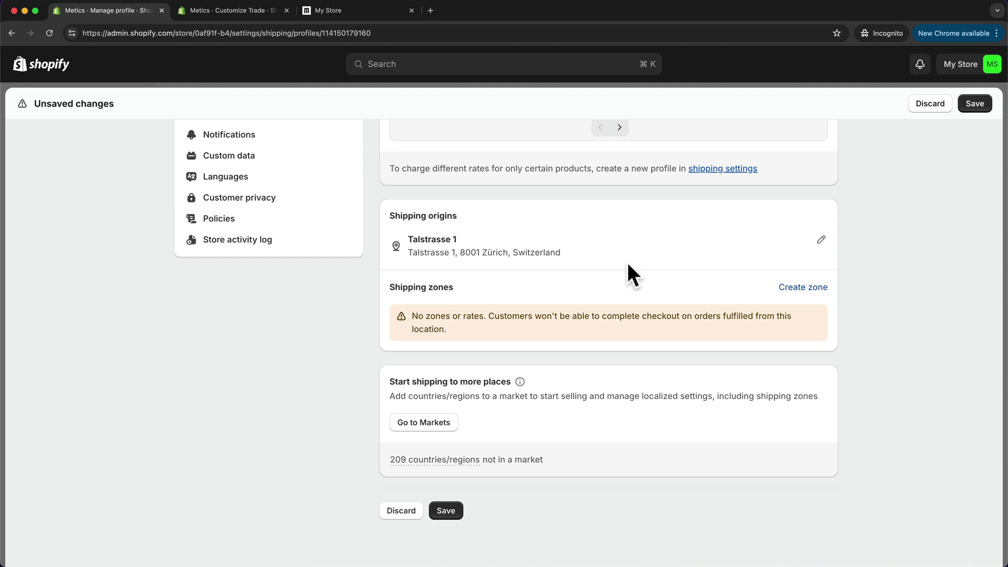
Create a 'United States' zone that includes the United States with all states
{"action": "left_click", "coordinate": [805, 286]}
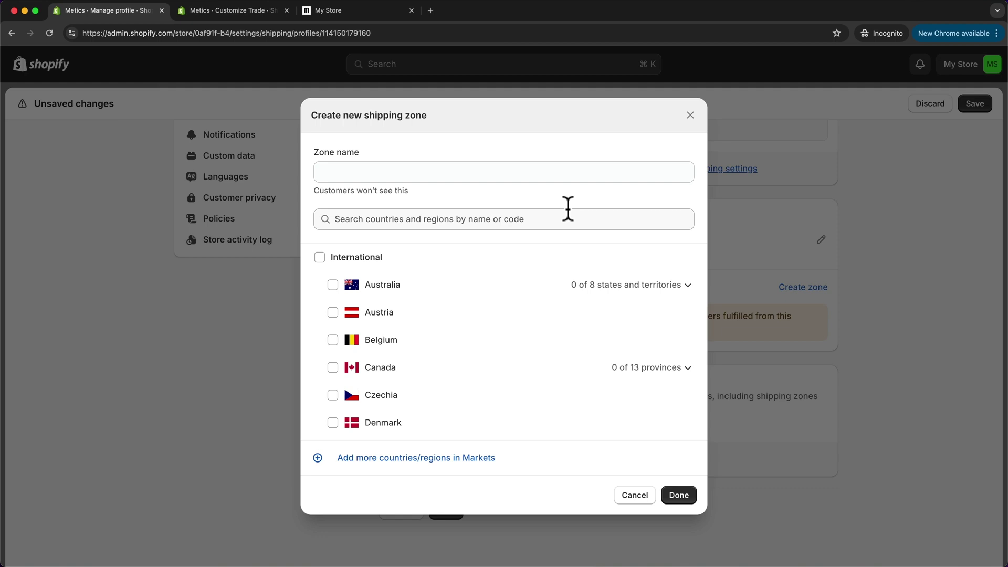
{"action": "left_click", "coordinate": [452, 172]}
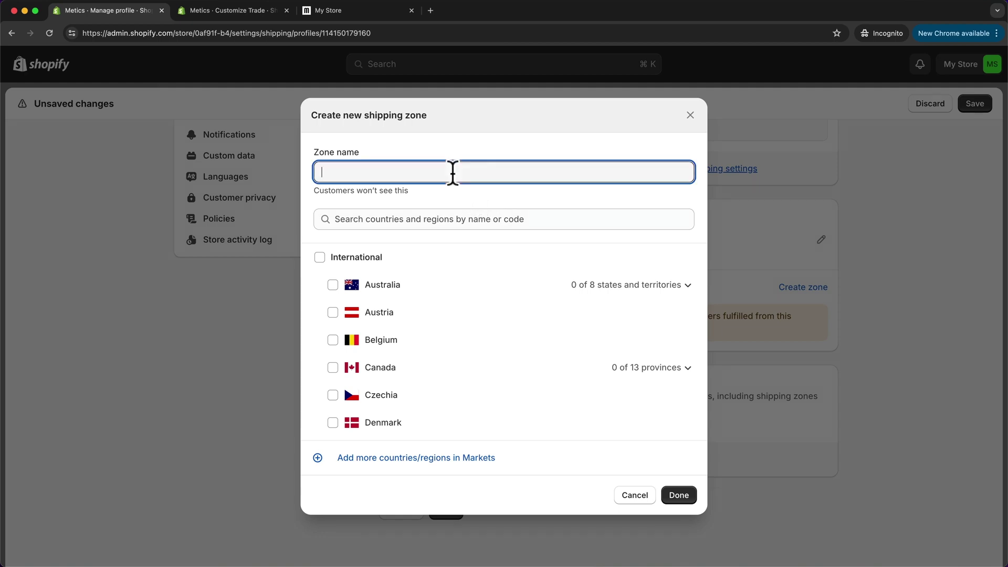
{"action": "type", "text": "United States"}
{"action": "left_click", "coordinate": [399, 219]}
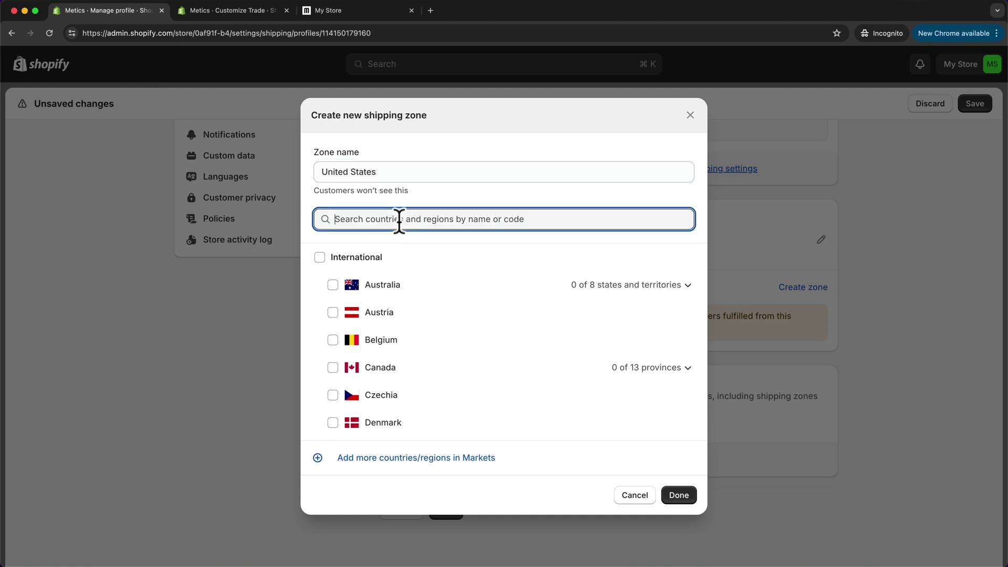
{"action": "type", "text": "united sta"}
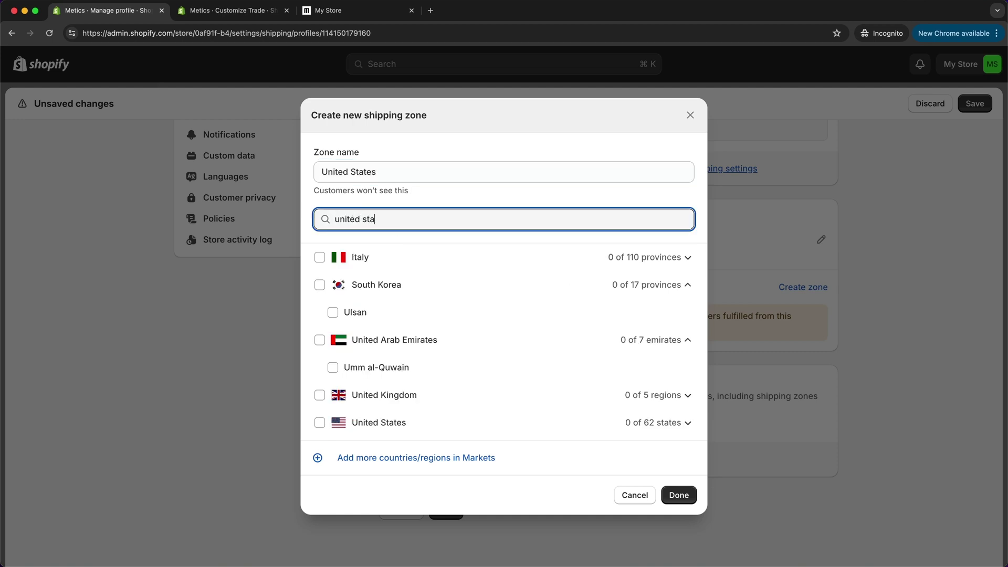
{"action": "left_click", "coordinate": [318, 257]}
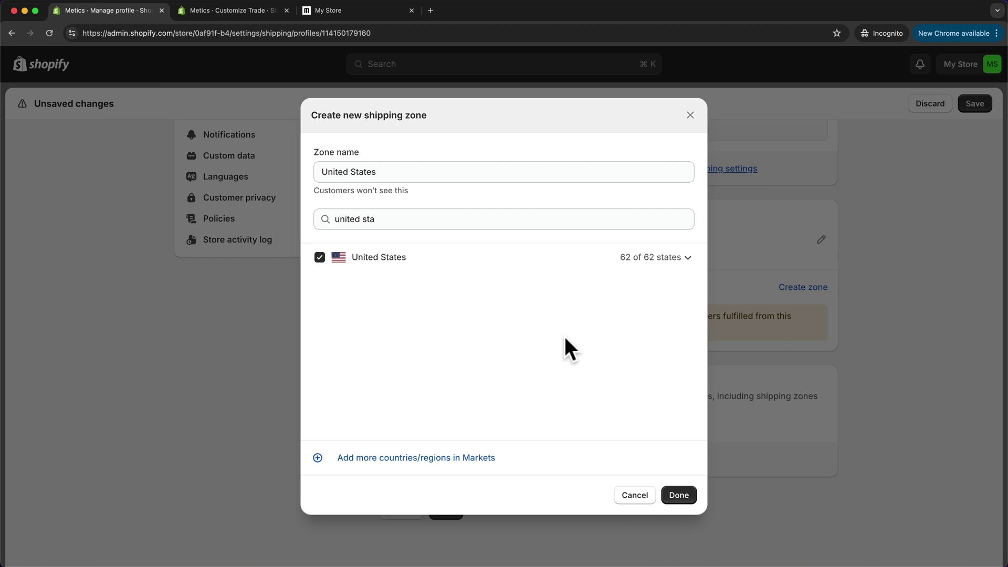
{"action": "left_click", "coordinate": [682, 494]}
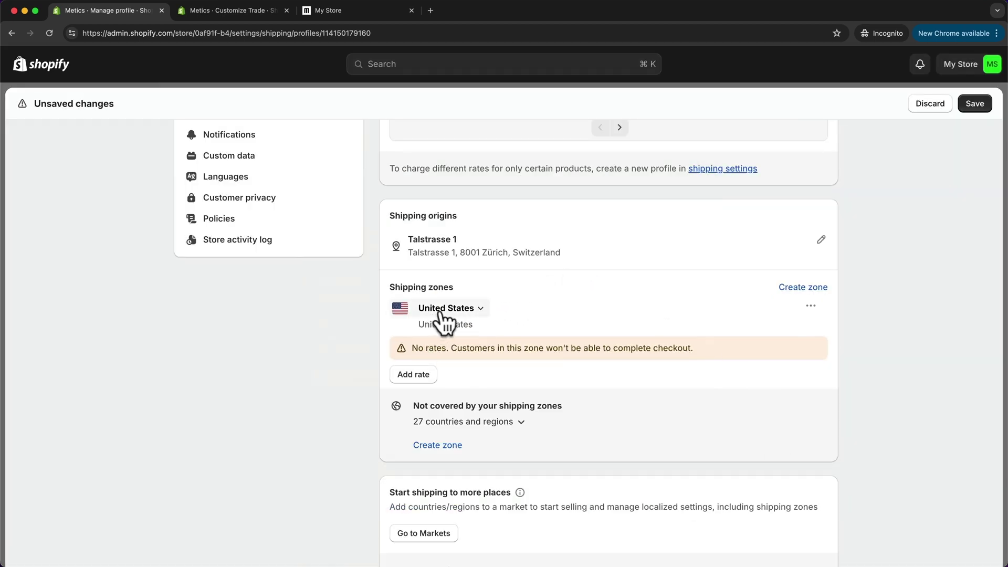
Add a 'Standard Shipping' rate priced at $7.00 USD to the United States zone
{"action": "left_click", "coordinate": [424, 373]}
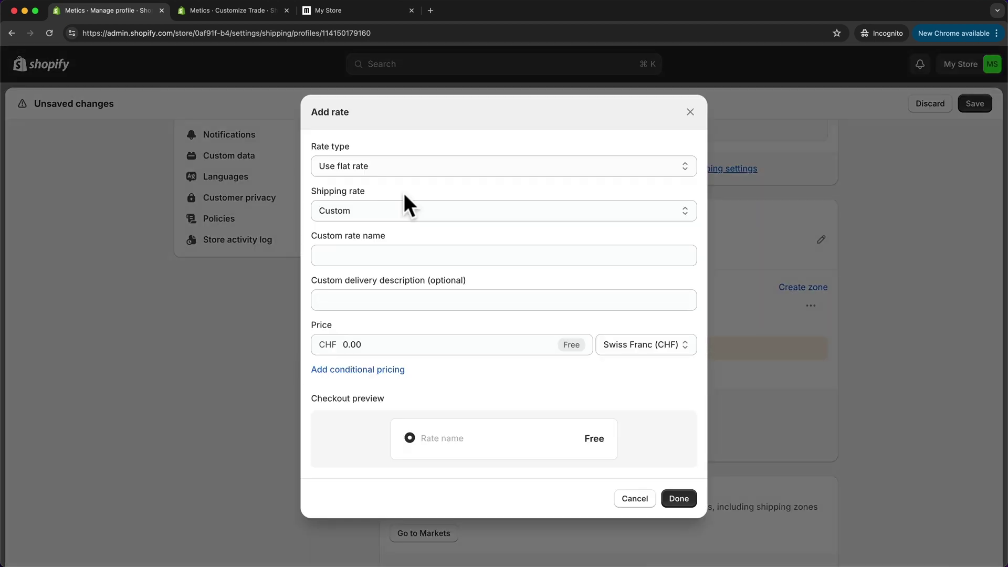
{"action": "left_click", "coordinate": [373, 256]}
{"action": "type", "text": "Standard Shipping"}
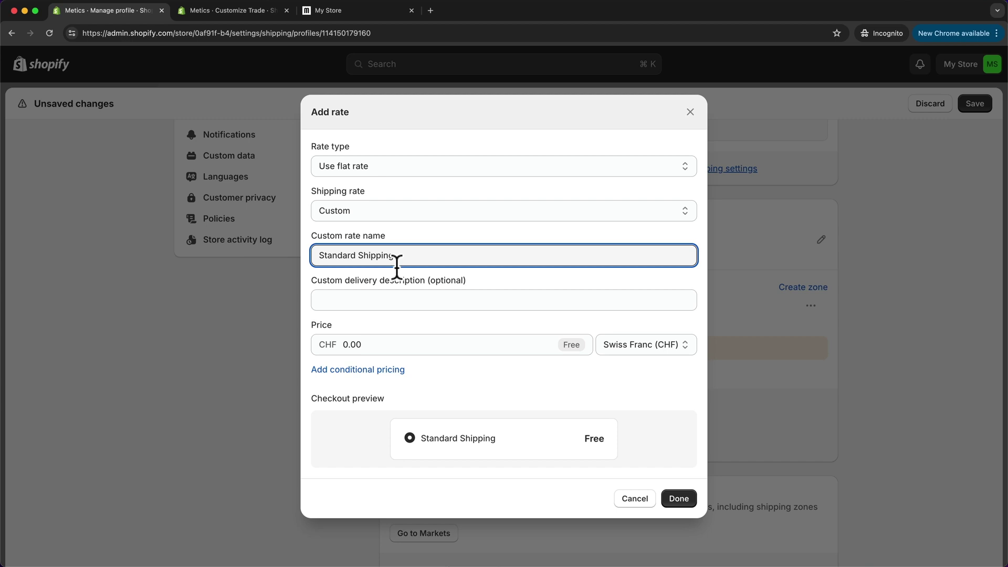
{"action": "left_click", "coordinate": [615, 344]}
{"action": "left_click", "coordinate": [624, 357]}
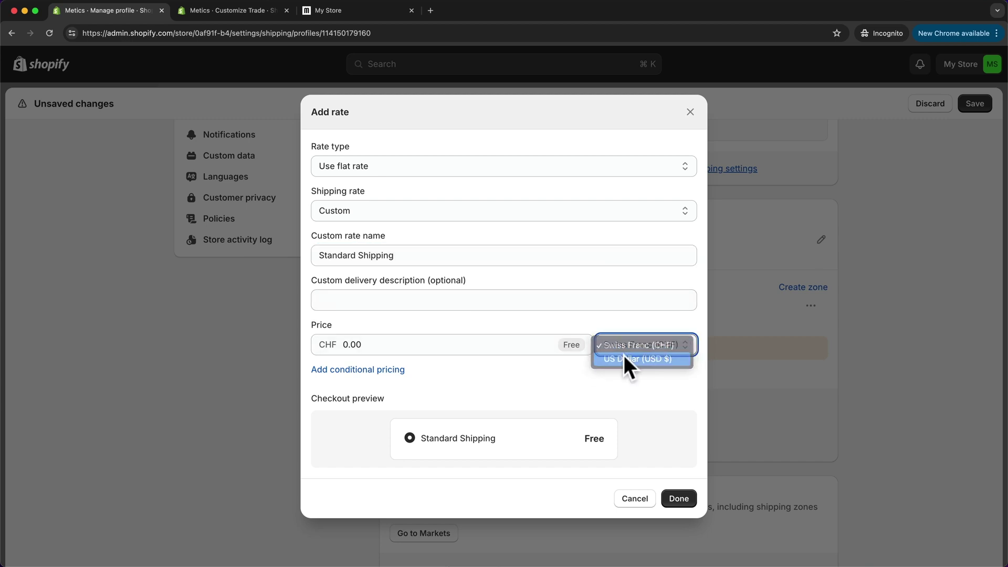
{"action": "left_click", "coordinate": [383, 344]}
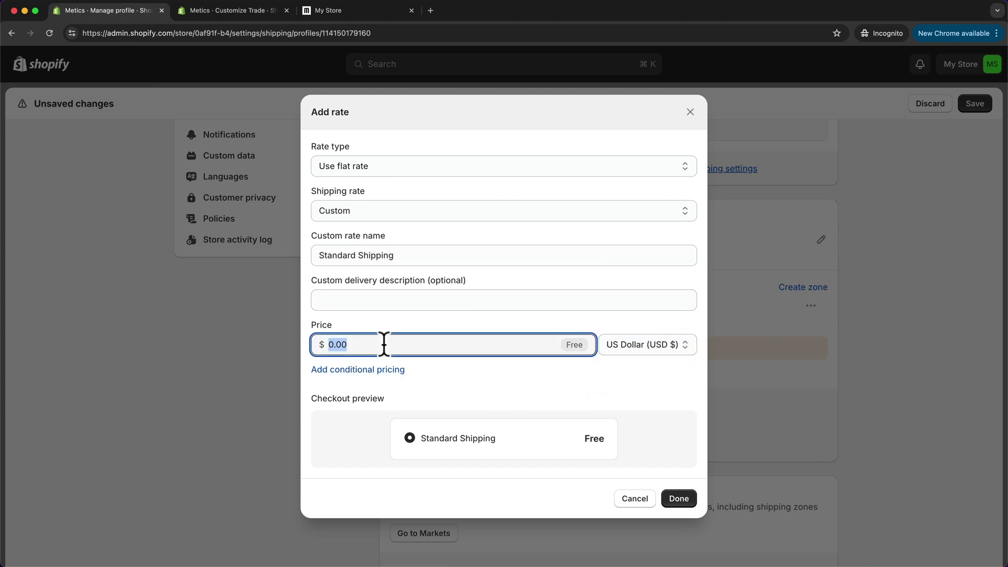
{"action": "type", "text": "7"}
{"action": "left_click", "coordinate": [526, 384]}
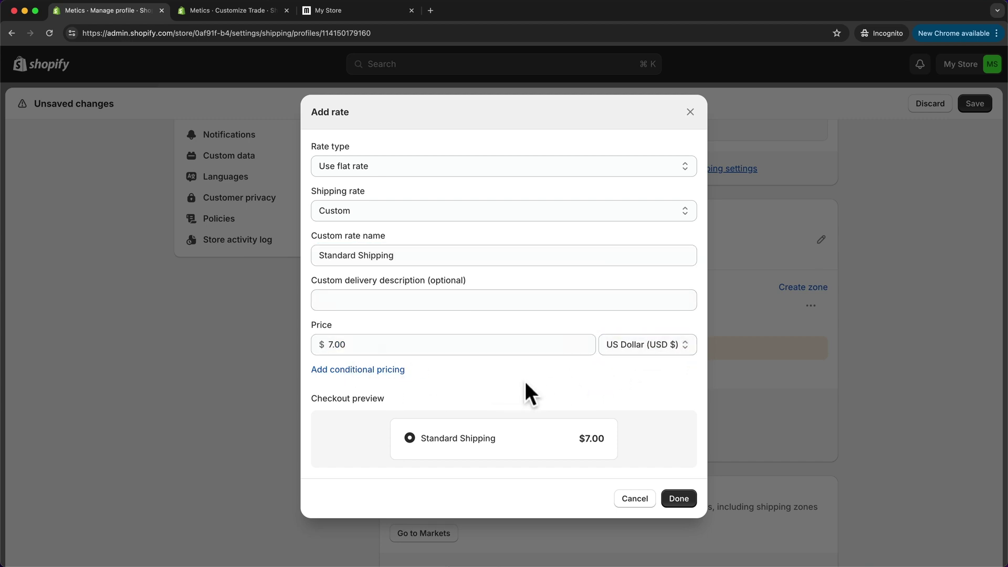
{"action": "left_click", "coordinate": [677, 498]}
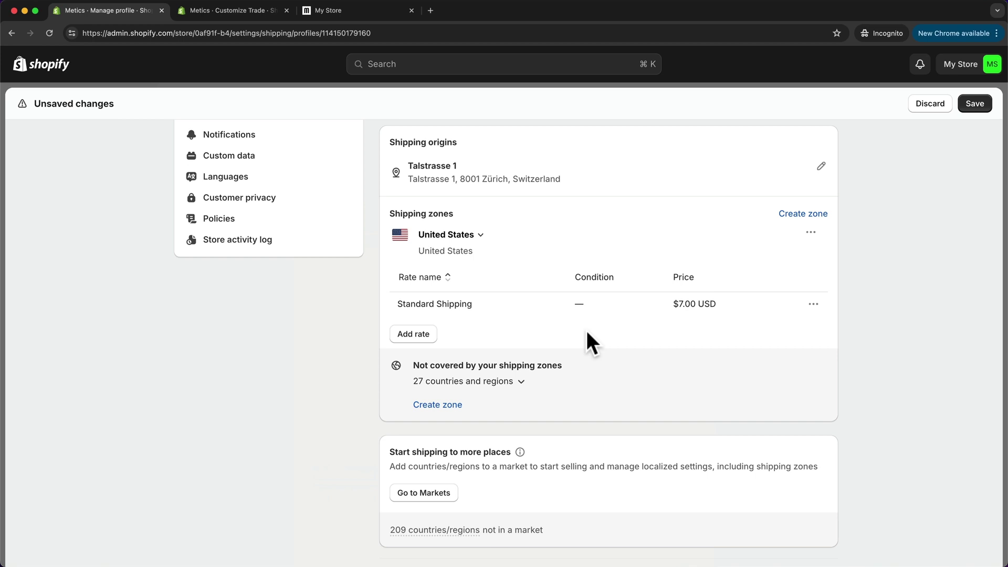
Add a 'Free Shipping' USD rate conditioned on a minimum order price of $50.00
{"action": "left_click", "coordinate": [414, 335]}
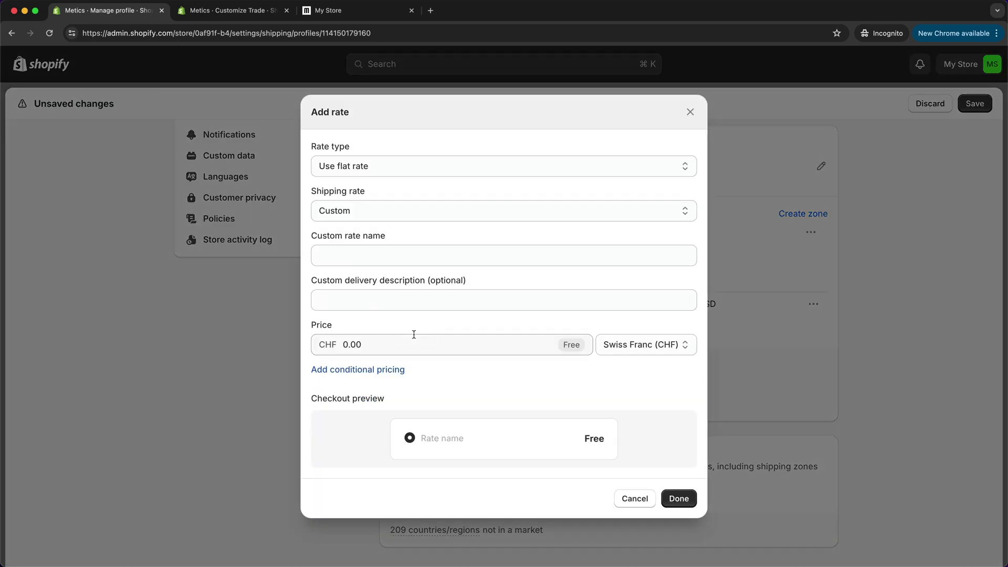
{"action": "left_click", "coordinate": [382, 254]}
{"action": "type", "text": "F"}
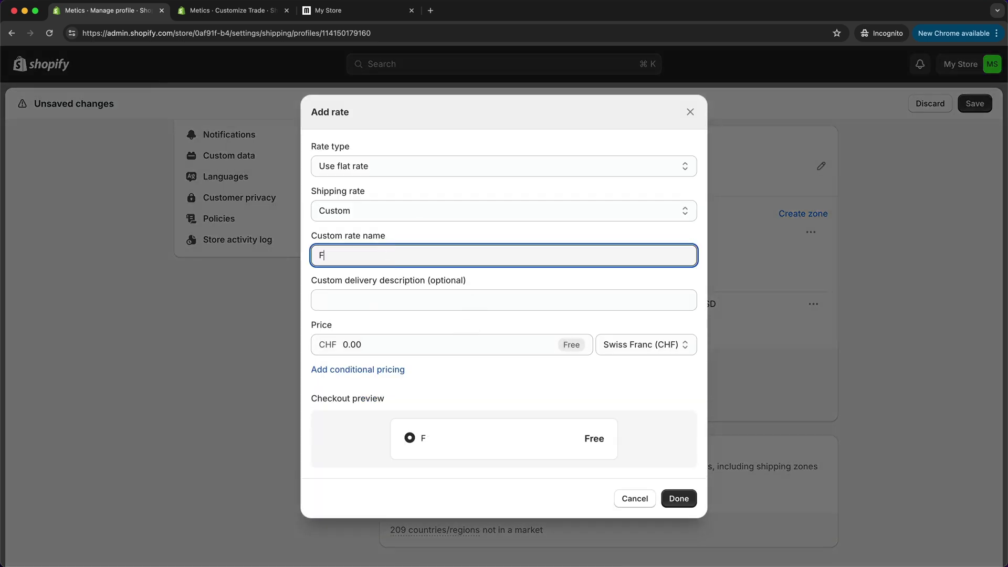
{"action": "type", "text": "ree Shipping"}
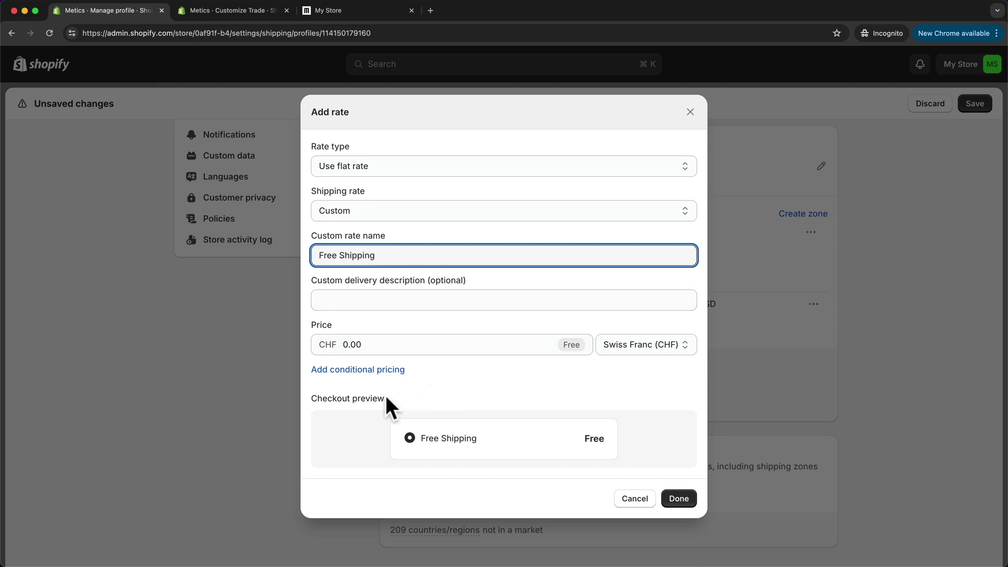
{"action": "left_click", "coordinate": [359, 370]}
{"action": "left_click", "coordinate": [646, 315]}
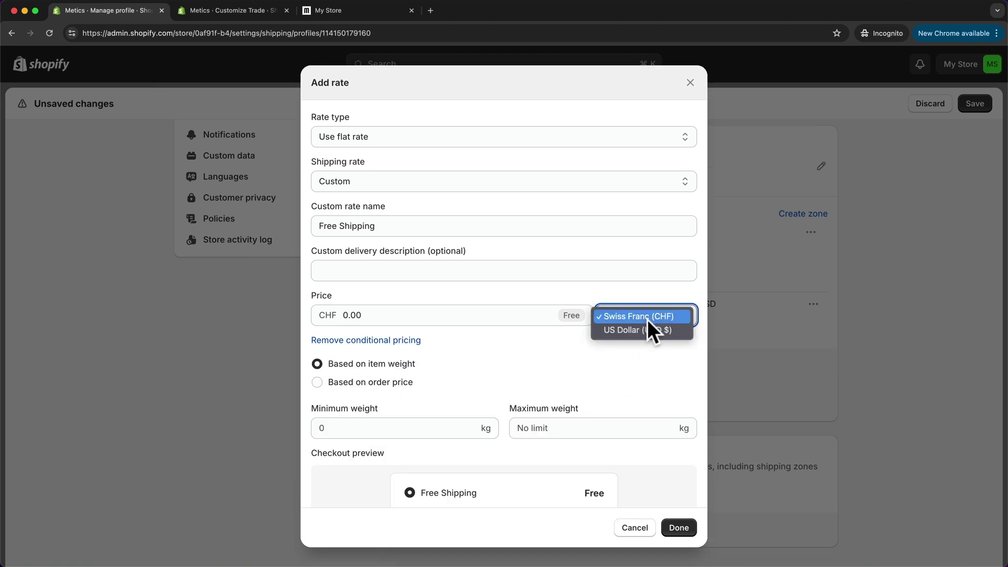
{"action": "left_click", "coordinate": [644, 327]}
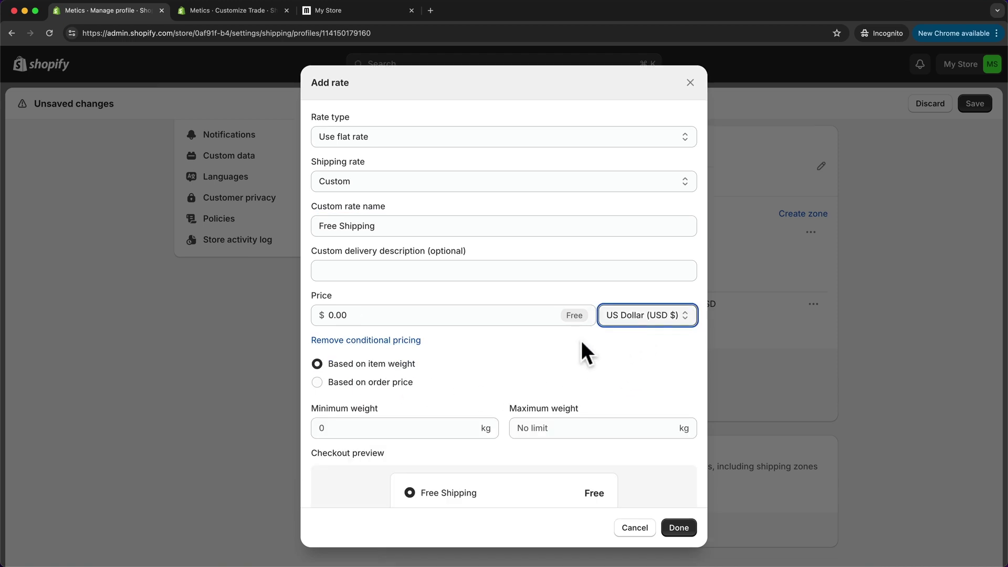
{"action": "left_click", "coordinate": [330, 386]}
{"action": "left_click", "coordinate": [353, 427]}
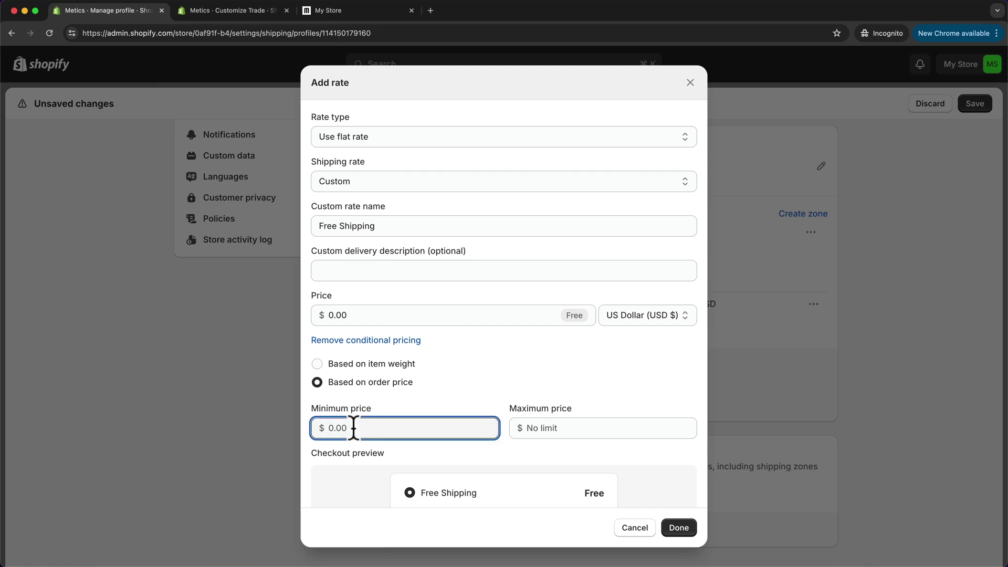
{"action": "type", "text": "50"}
{"action": "left_click", "coordinate": [548, 388]}
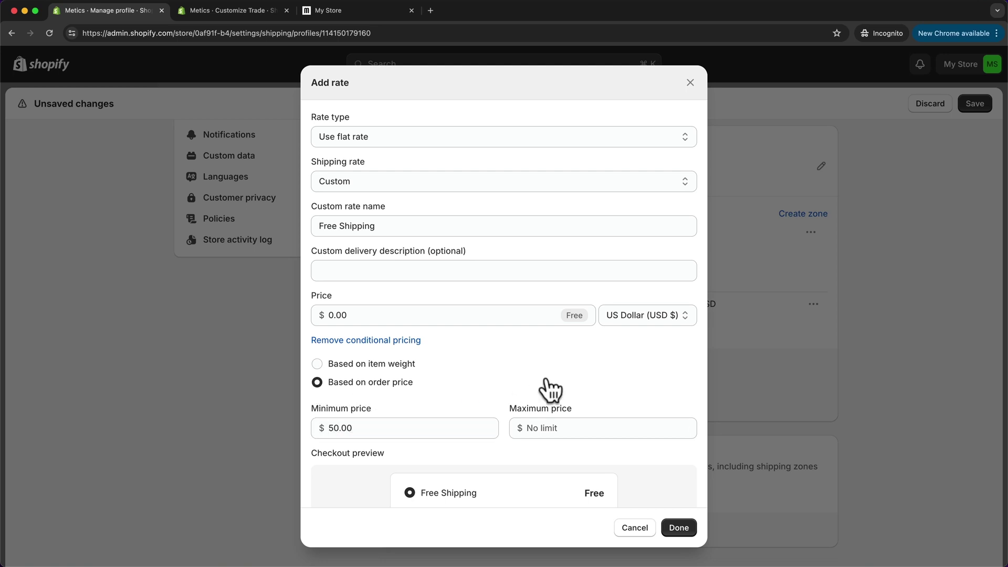
{"action": "left_click", "coordinate": [677, 529]}
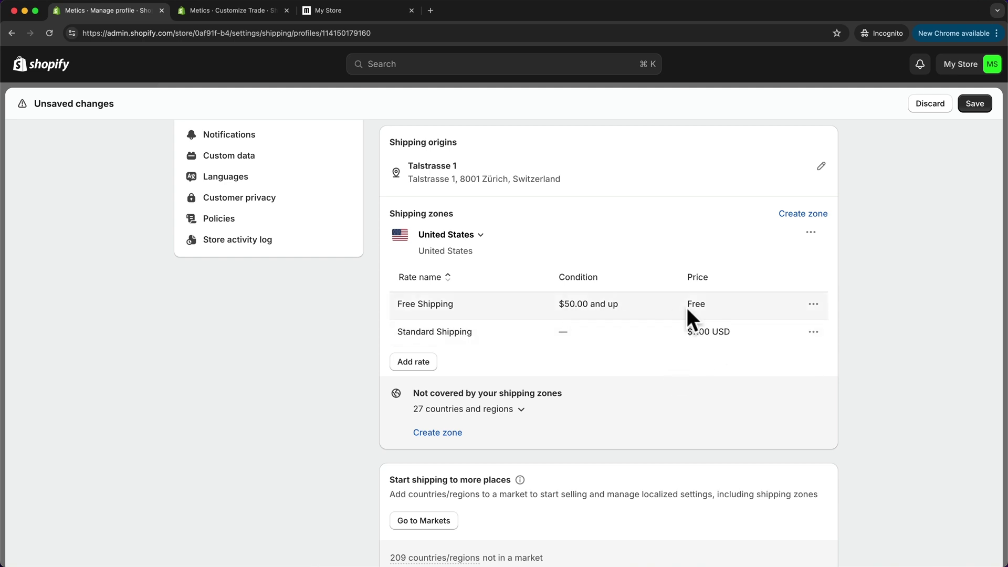
{"action": "scroll", "coordinate": [882, 315], "scroll_direction": "up", "scroll_amount": 2}
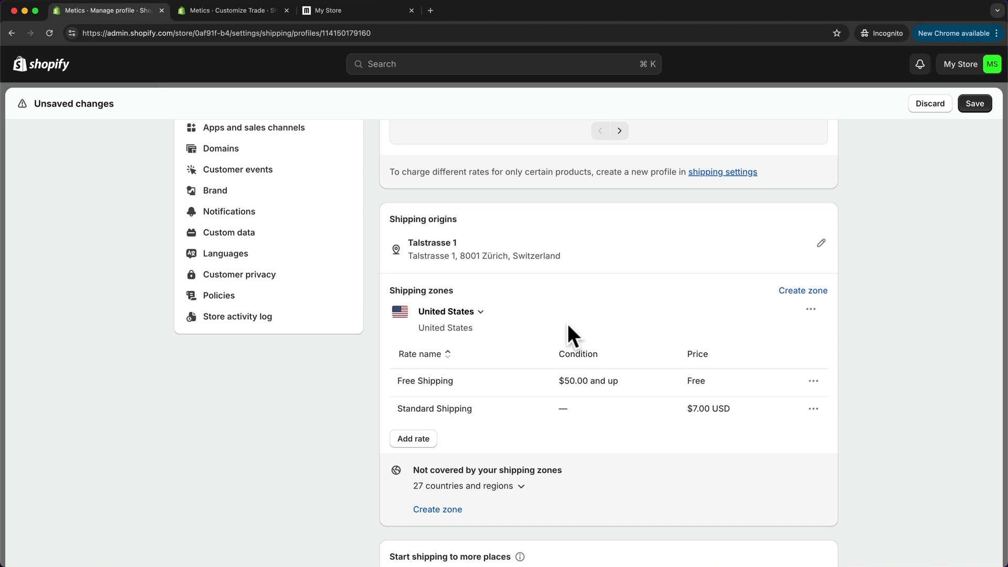
{"action": "scroll", "coordinate": [584, 385], "scroll_direction": "down", "scroll_amount": 2}
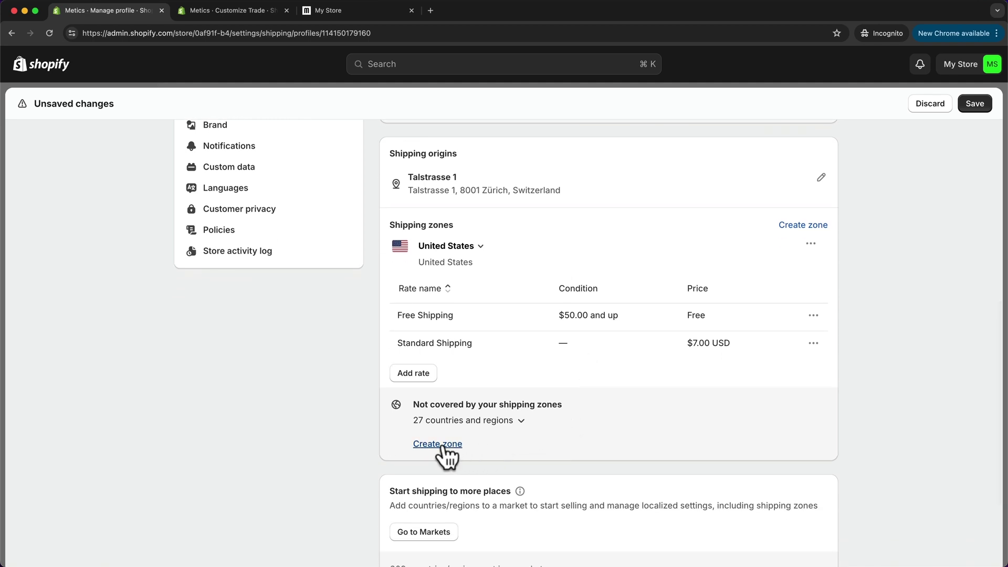
Create an 'International' zone including all the remaining listed countries
{"action": "left_click", "coordinate": [443, 445]}
{"action": "type", "text": "International"}
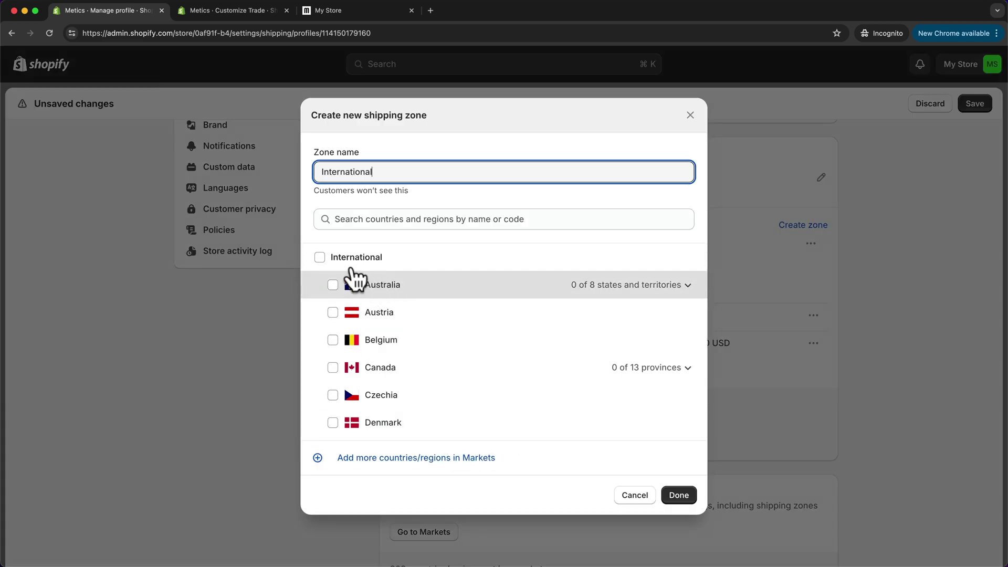
{"action": "left_click", "coordinate": [320, 256]}
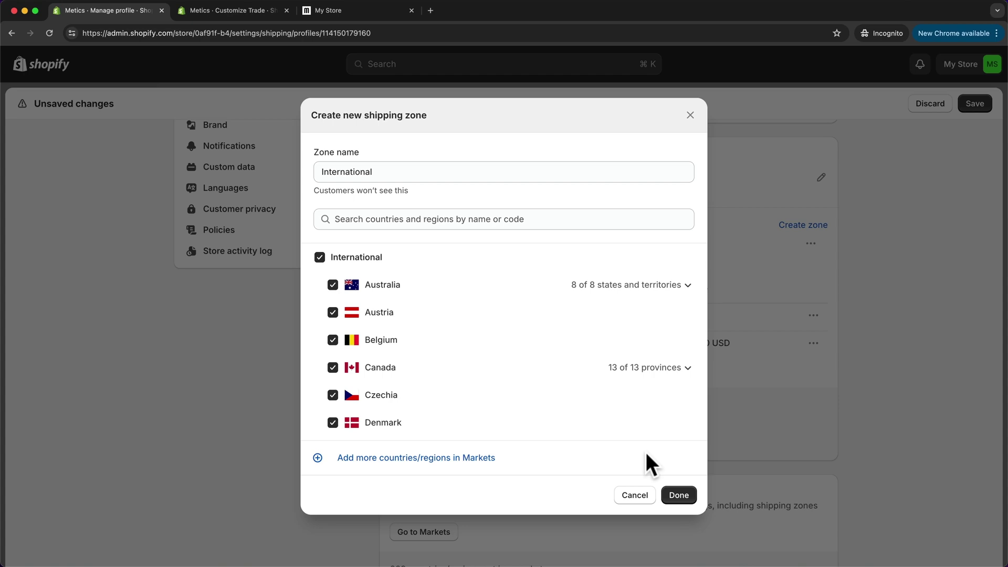
{"action": "left_click", "coordinate": [675, 496]}
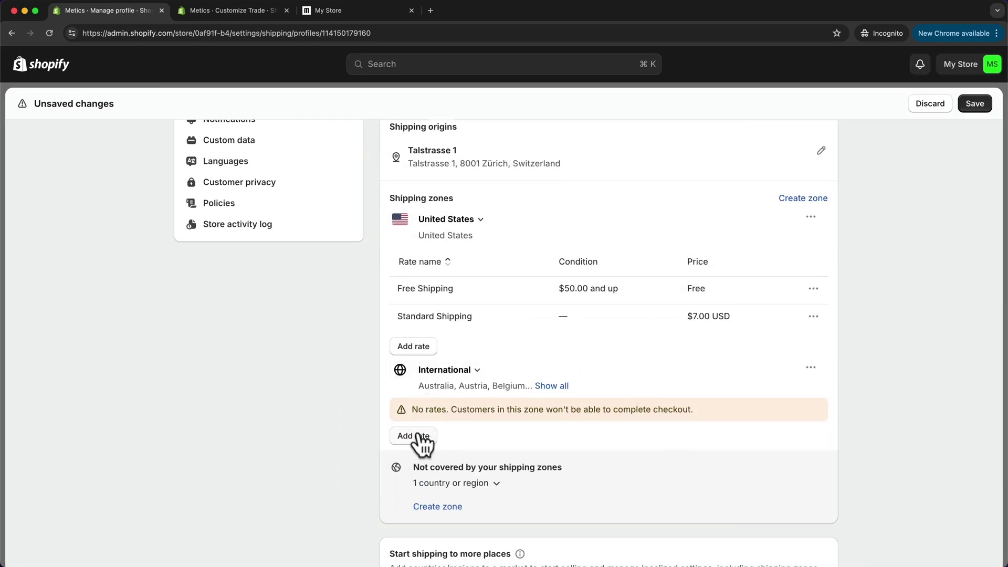
Add an 'International Shipping' rate of $15.00 USD to the International zone
{"action": "left_click", "coordinate": [416, 438]}
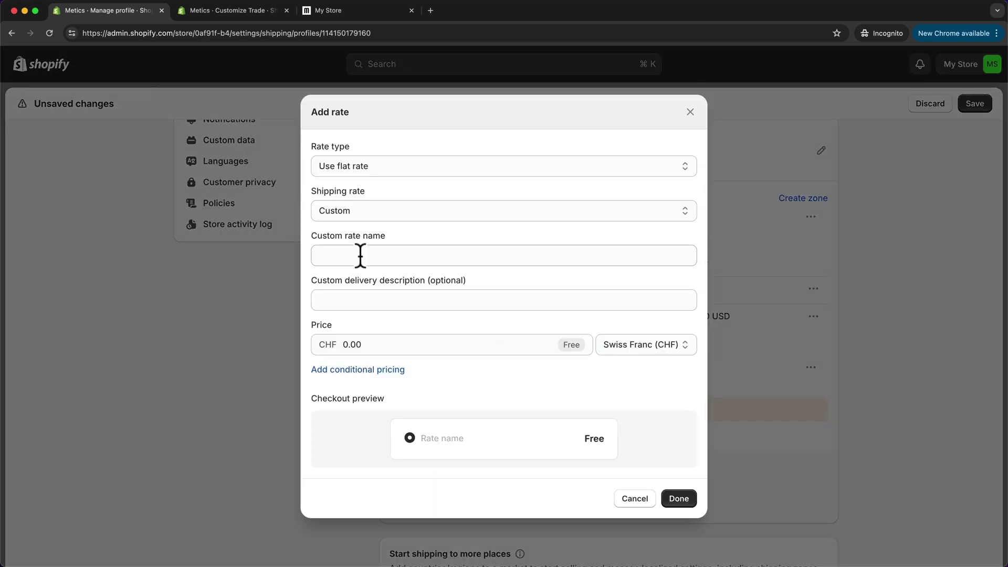
{"action": "left_click", "coordinate": [360, 255]}
{"action": "type", "text": "International Shipping"}
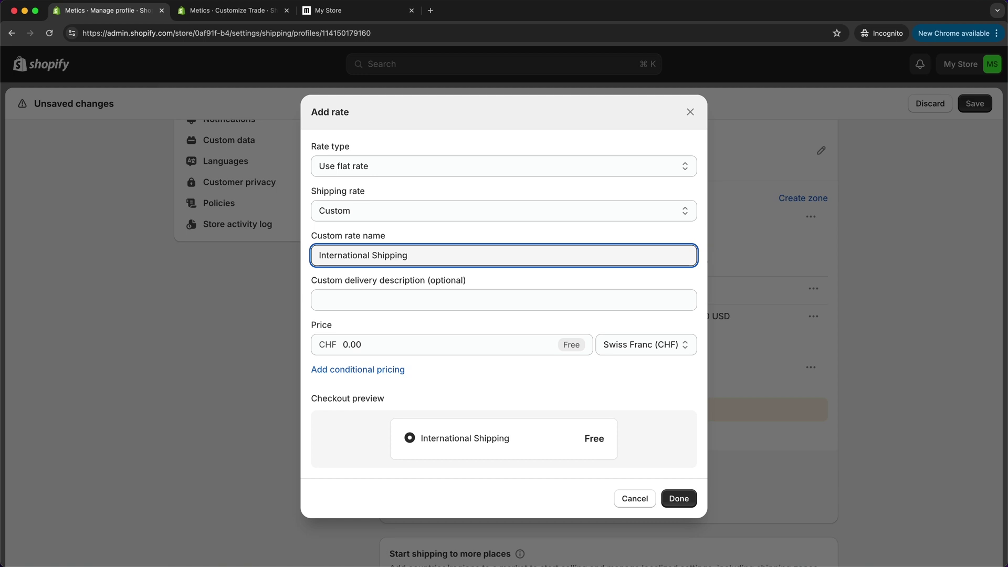
{"action": "left_click", "coordinate": [630, 346]}
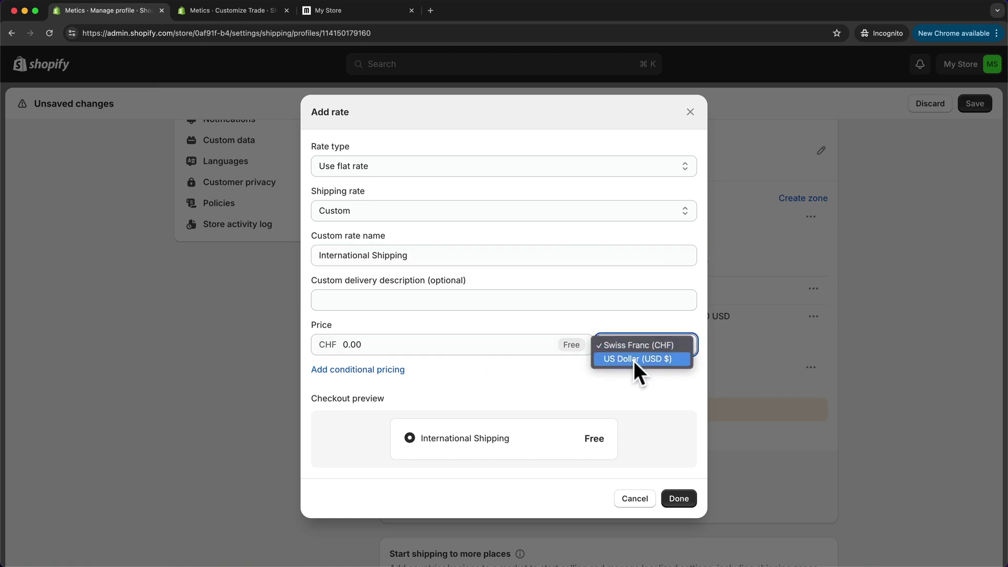
{"action": "left_click", "coordinate": [409, 341]}
{"action": "left_click", "coordinate": [382, 344]}
{"action": "type", "text": "15"}
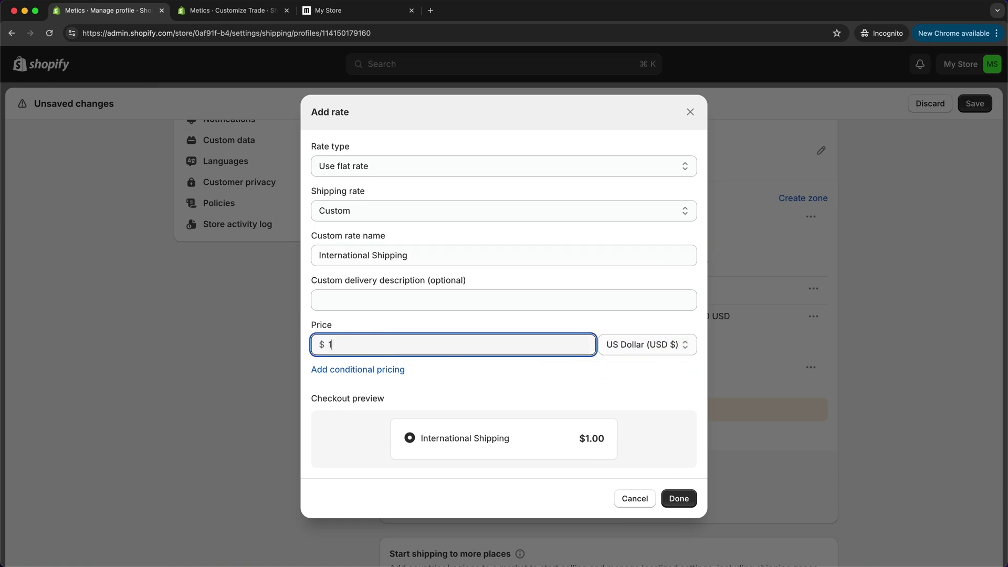
{"action": "left_click", "coordinate": [680, 499]}
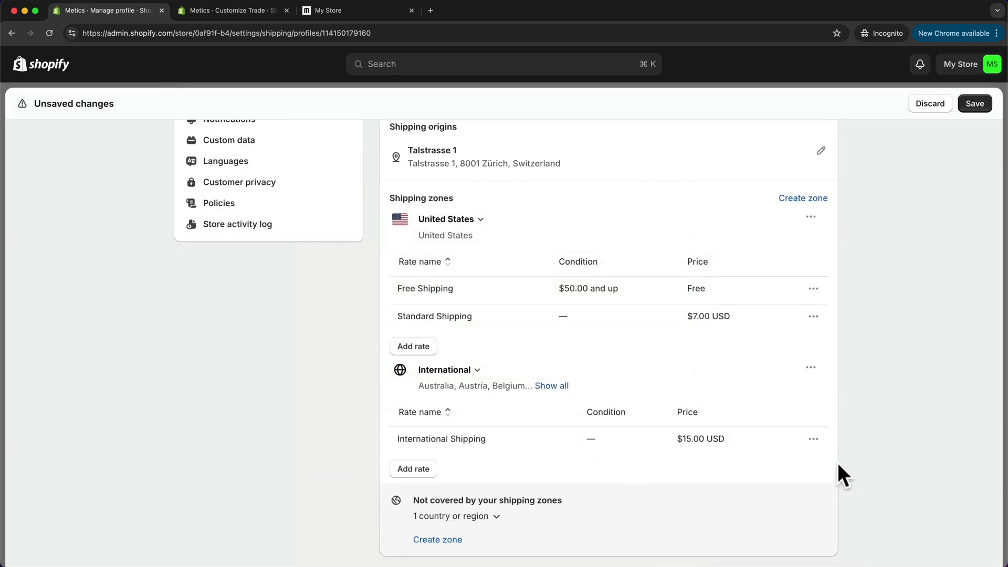